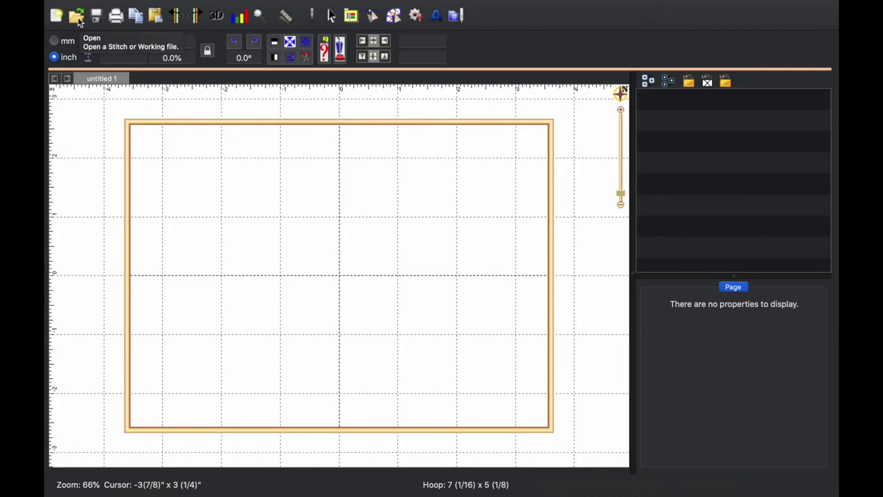
- Open the 5 x 7 PES Minnie Mouse coin purse file onto the hoop
{"action": "left_click", "coordinate": [76, 17]}
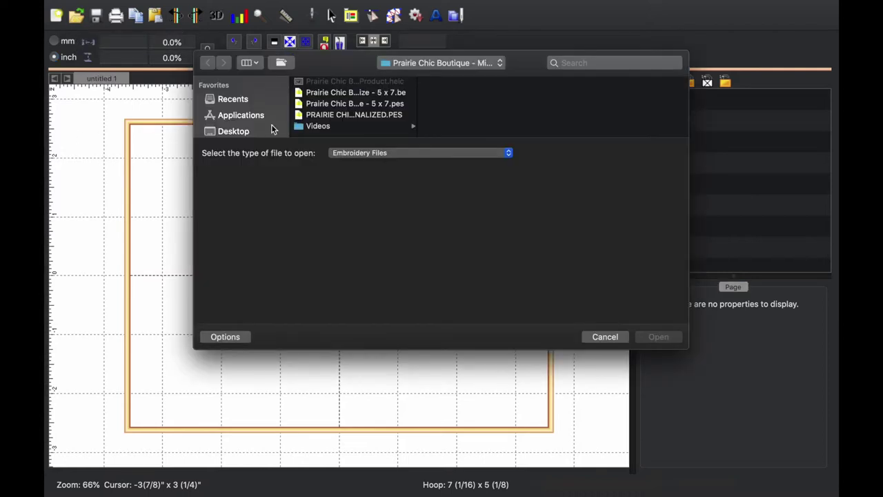
{"action": "scroll", "coordinate": [271, 125], "scroll_direction": "down", "scroll_amount": 2}
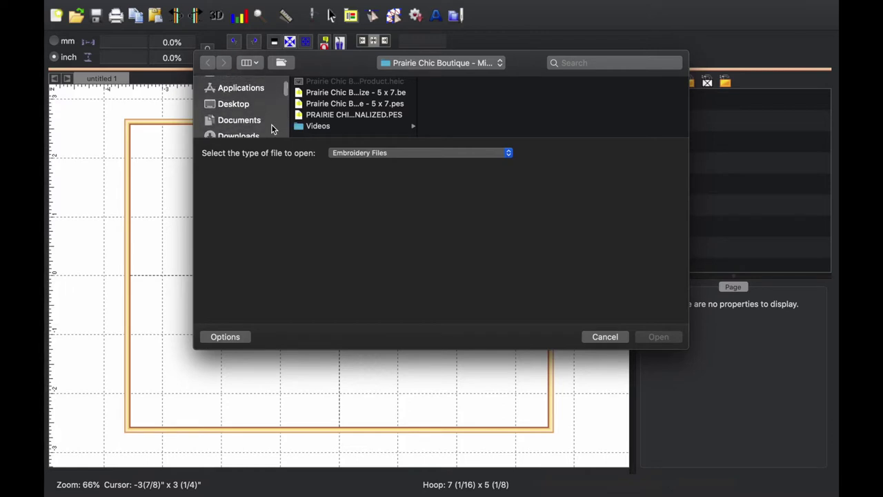
{"action": "left_click", "coordinate": [371, 105]}
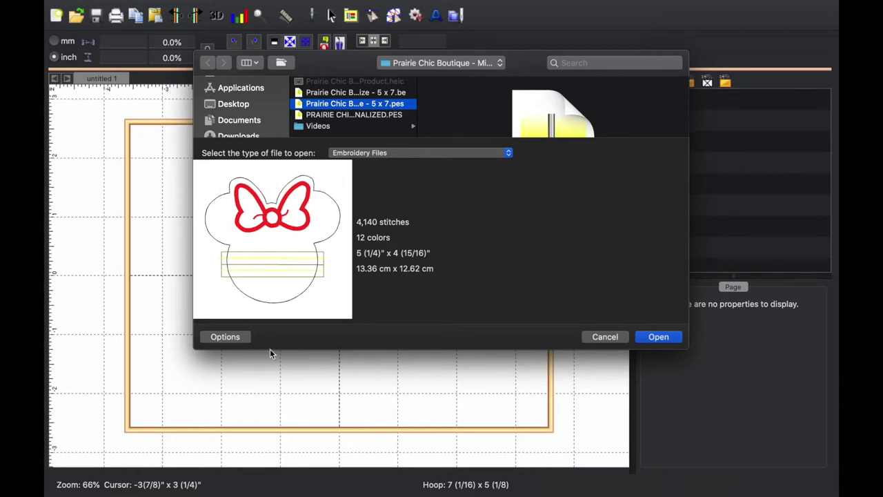
{"action": "left_click", "coordinate": [665, 340]}
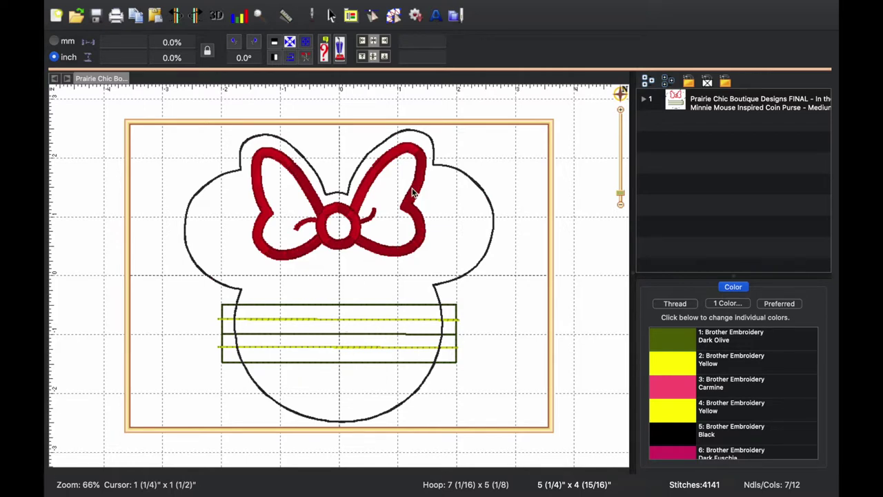
{"action": "left_click", "coordinate": [435, 16]}
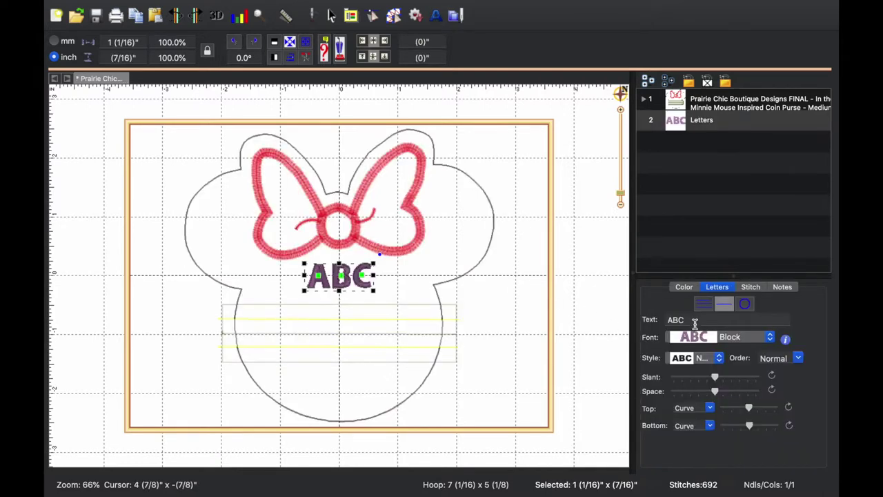
- Replace the sample ABC lettering text with GRACE
{"action": "left_click", "coordinate": [692, 320]}
{"action": "type", "text": "GRACE"}
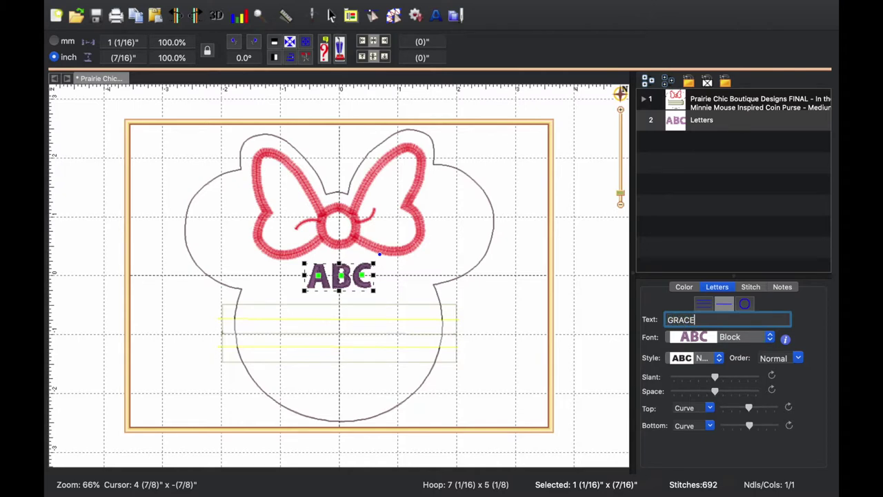
{"action": "key", "text": "Return"}
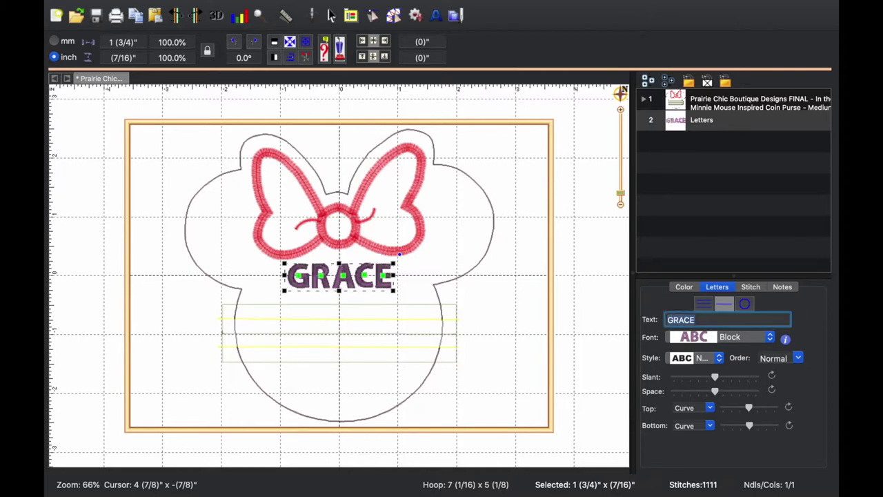
- Scroll through the Font dropdown list to look for a font for GRACE
{"action": "left_click", "coordinate": [764, 338]}
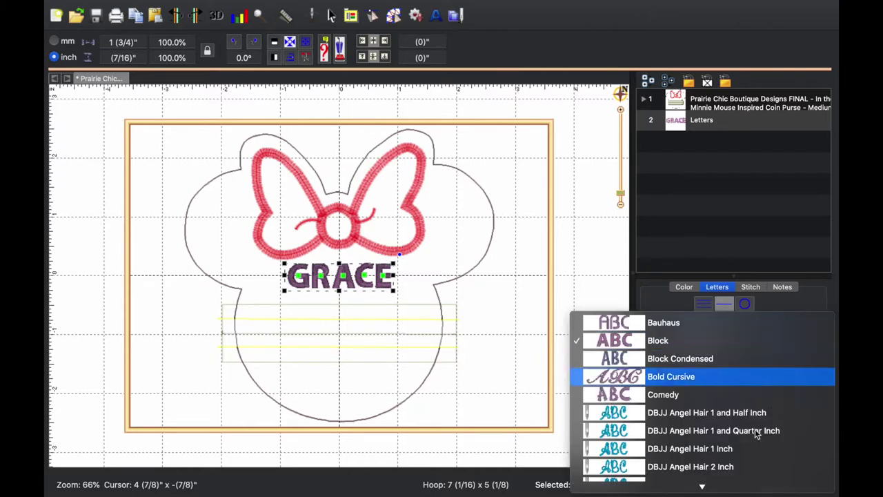
{"action": "scroll", "coordinate": [755, 428], "scroll_direction": "down", "scroll_amount": 5}
{"action": "scroll", "coordinate": [774, 391], "scroll_direction": "down", "scroll_amount": 4}
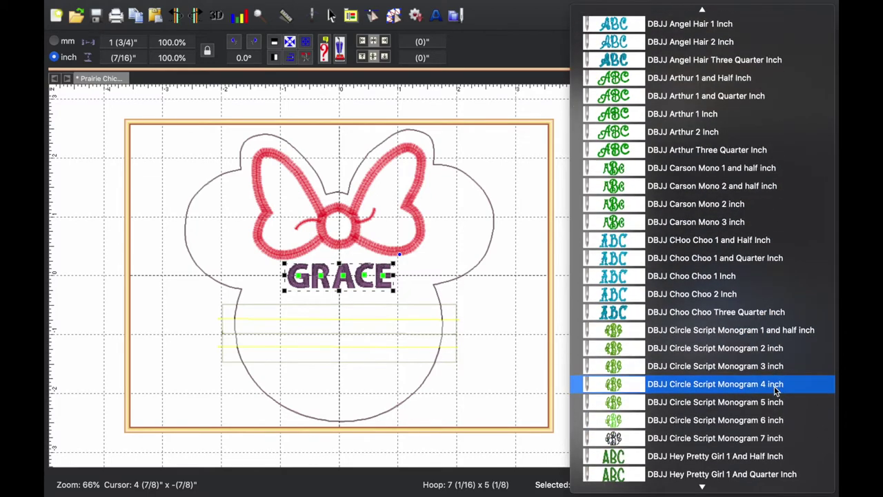
{"action": "scroll", "coordinate": [749, 310], "scroll_direction": "down", "scroll_amount": 7}
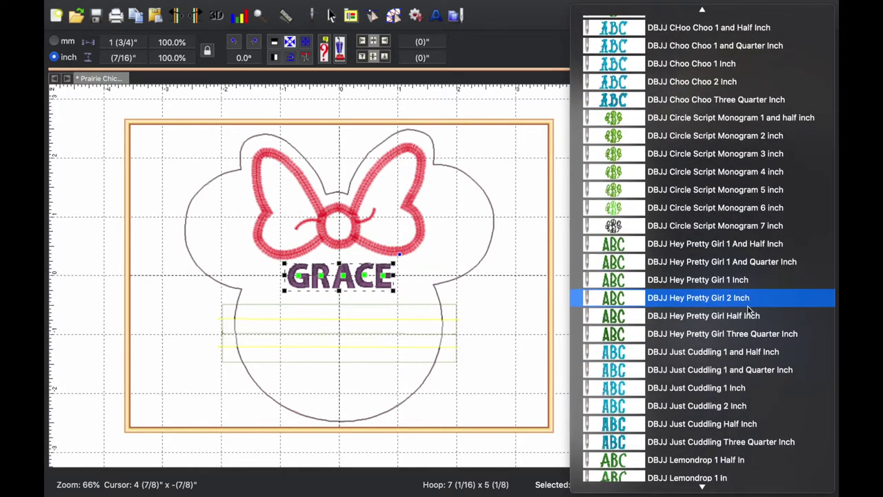
{"action": "scroll", "coordinate": [749, 310], "scroll_direction": "down", "scroll_amount": 10}
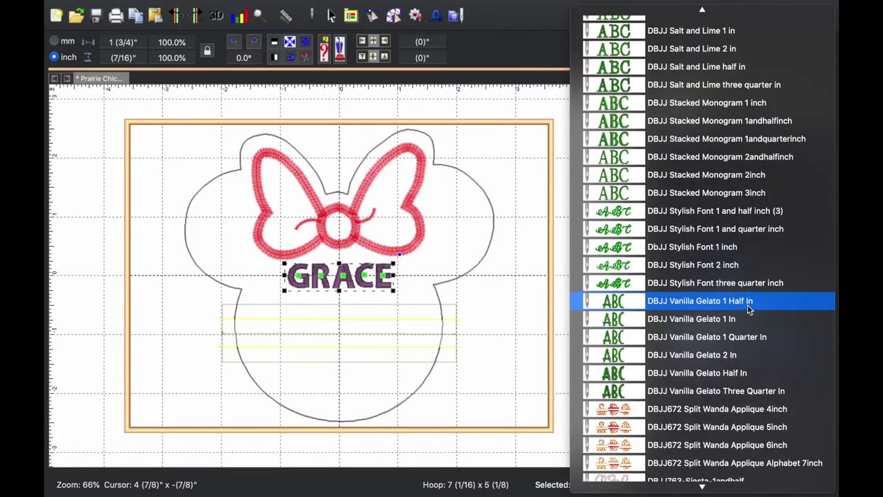
{"action": "scroll", "coordinate": [751, 391], "scroll_direction": "down", "scroll_amount": 4}
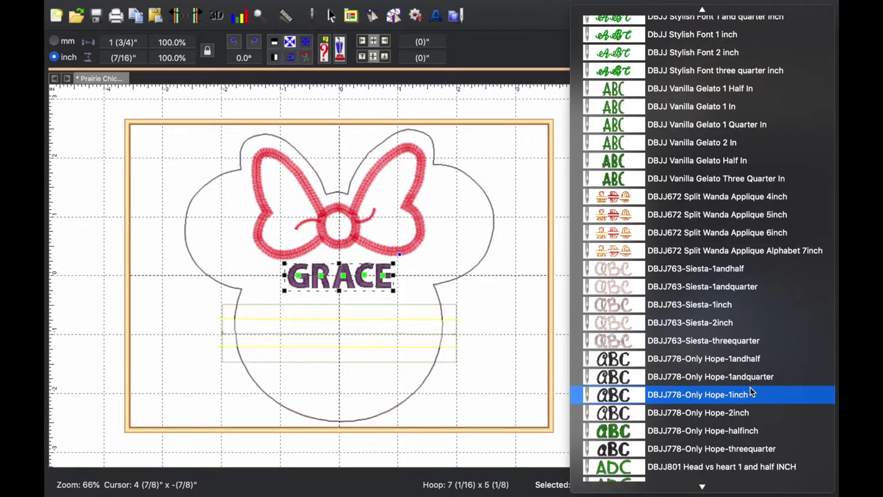
{"action": "scroll", "coordinate": [750, 391], "scroll_direction": "down", "scroll_amount": 8}
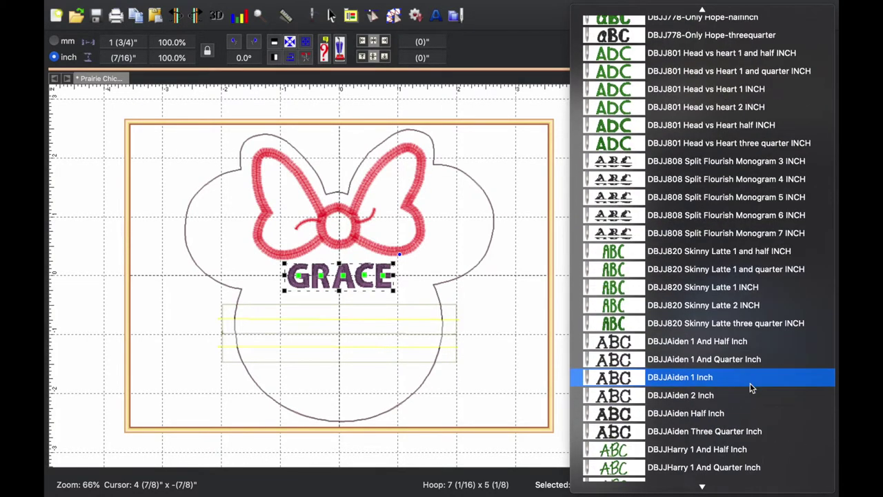
{"action": "scroll", "coordinate": [749, 383], "scroll_direction": "down", "scroll_amount": 4}
{"action": "scroll", "coordinate": [749, 380], "scroll_direction": "down", "scroll_amount": 5}
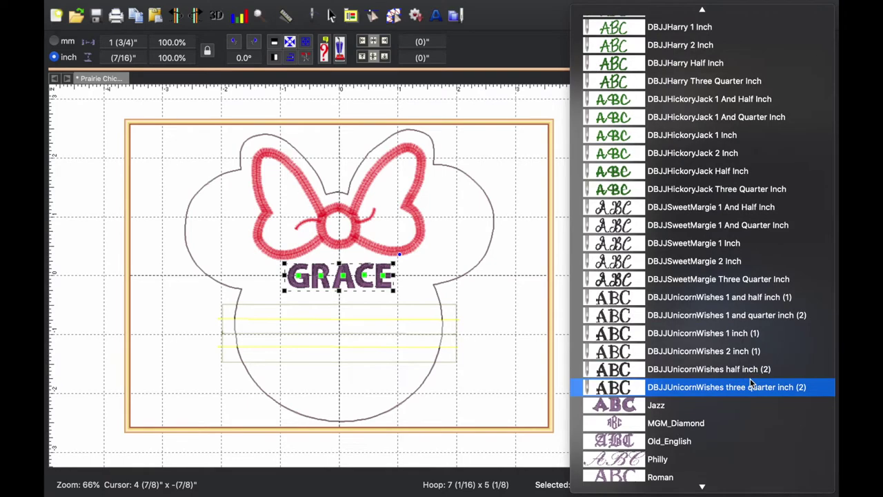
{"action": "scroll", "coordinate": [750, 378], "scroll_direction": "down", "scroll_amount": 1}
{"action": "scroll", "coordinate": [750, 378], "scroll_direction": "up", "scroll_amount": 5}
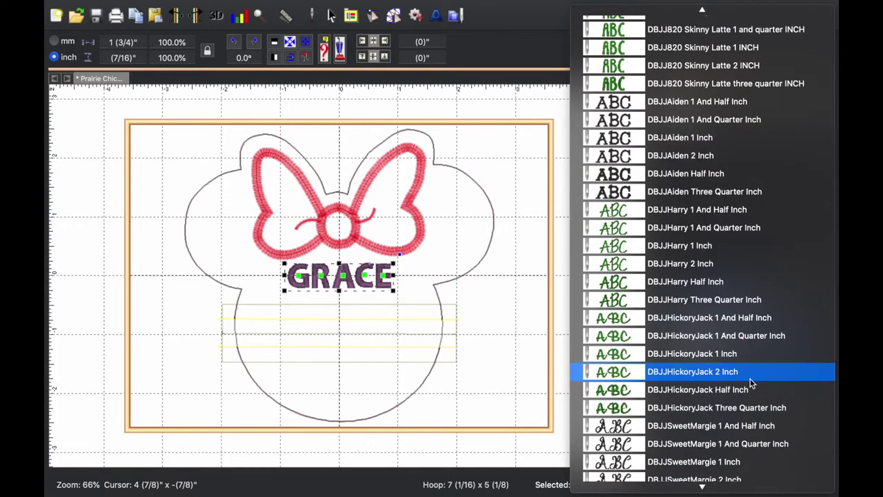
{"action": "scroll", "coordinate": [729, 277], "scroll_direction": "up", "scroll_amount": 6}
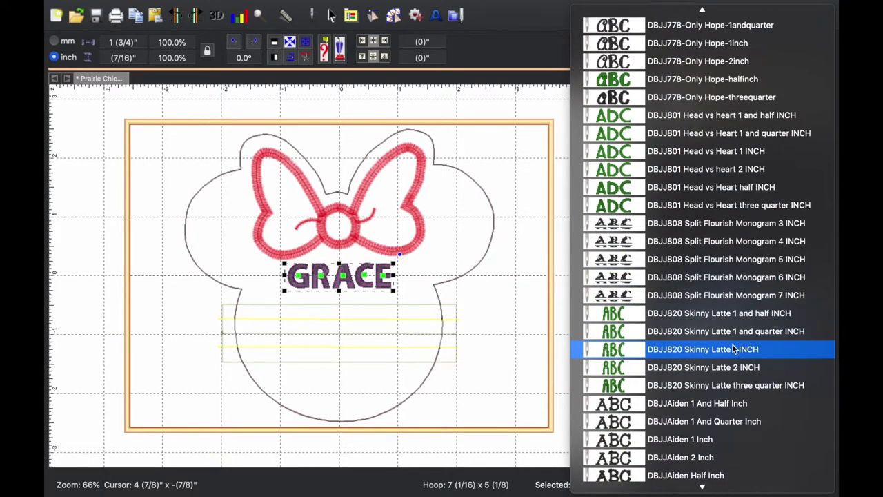
- Apply the DBJJ820 Skinny Latte 3/4 inch font and nudge GRACE down toward the zipper lines
{"action": "left_click", "coordinate": [740, 388]}
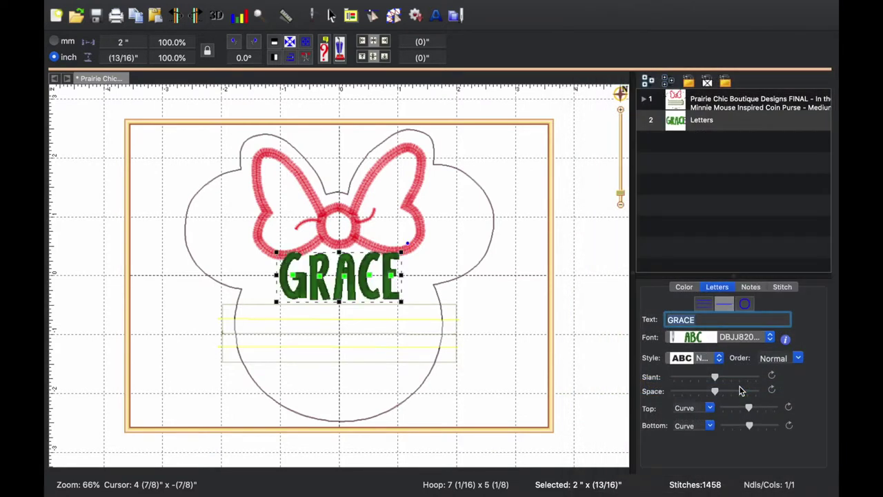
{"action": "left_click", "coordinate": [371, 295]}
{"action": "left_click_drag", "start_coordinate": [371, 295], "coordinate": [371, 307]}
{"action": "left_click", "coordinate": [371, 305]}
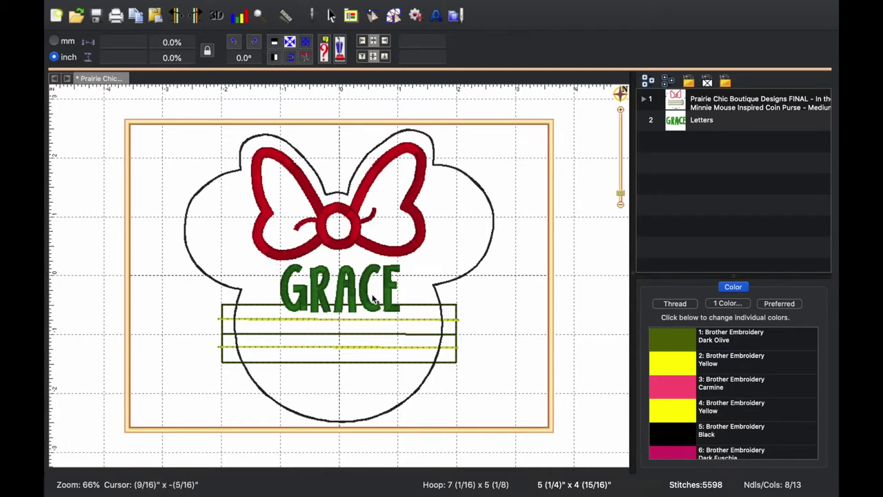
- Review GRACE's placement and expand the main design into its colour steps
{"action": "left_click", "coordinate": [370, 301]}
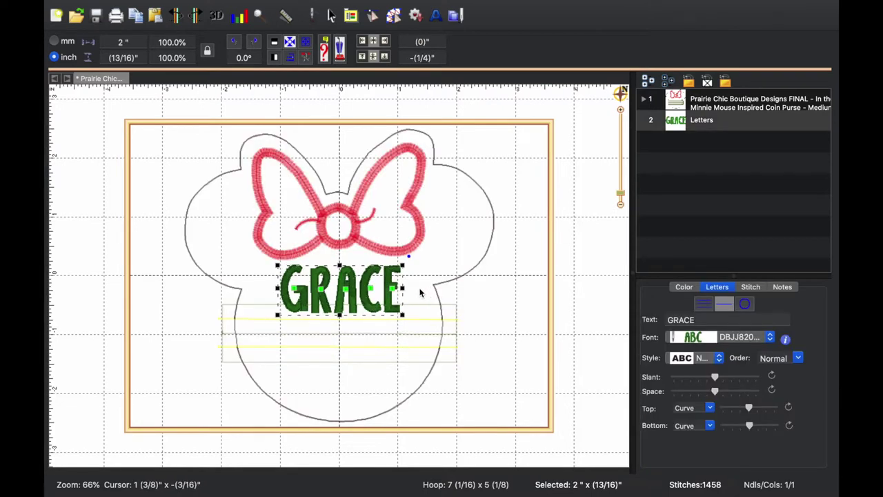
{"action": "left_click", "coordinate": [488, 309]}
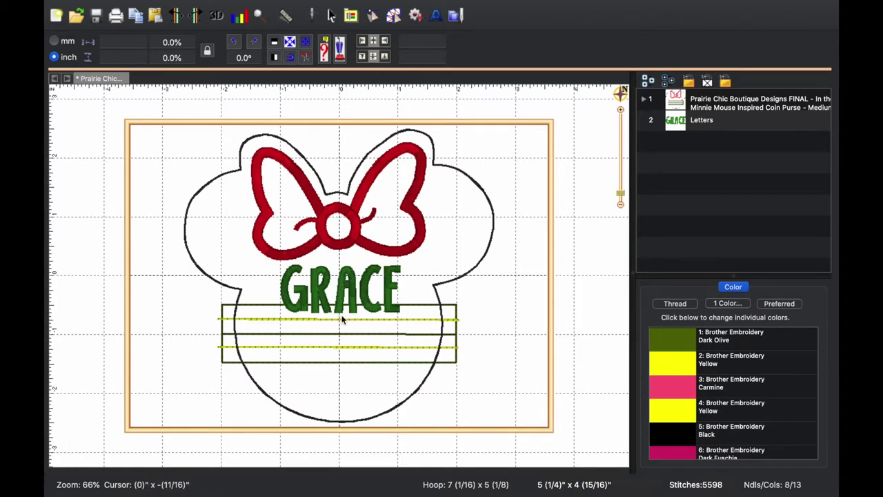
{"action": "left_click", "coordinate": [644, 102]}
- Move the Letters object above step 1:12 so GRACE sews before the final black outline
{"action": "scroll", "coordinate": [692, 266], "scroll_direction": "down", "scroll_amount": 5}
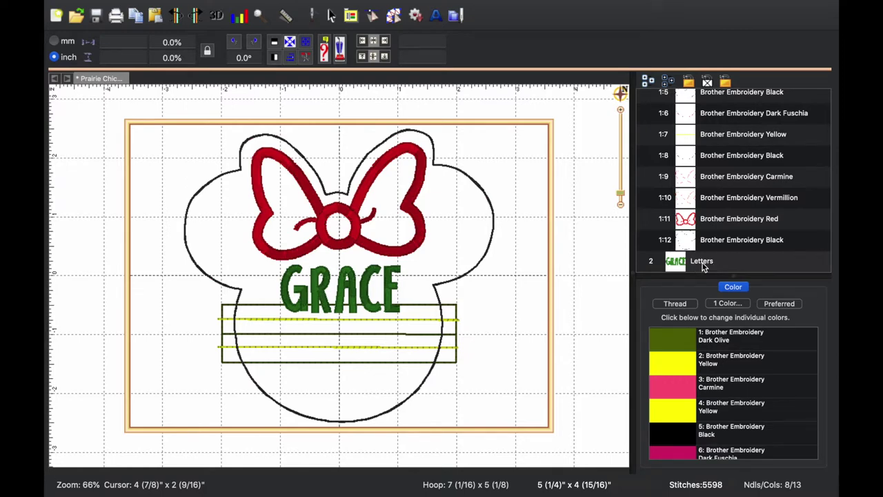
{"action": "left_click_drag", "start_coordinate": [703, 265], "coordinate": [722, 236]}
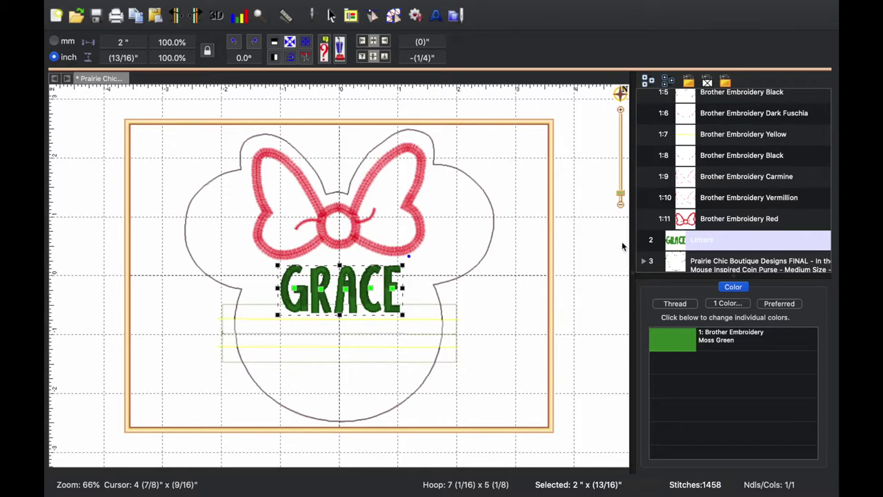
{"action": "left_click", "coordinate": [596, 259]}
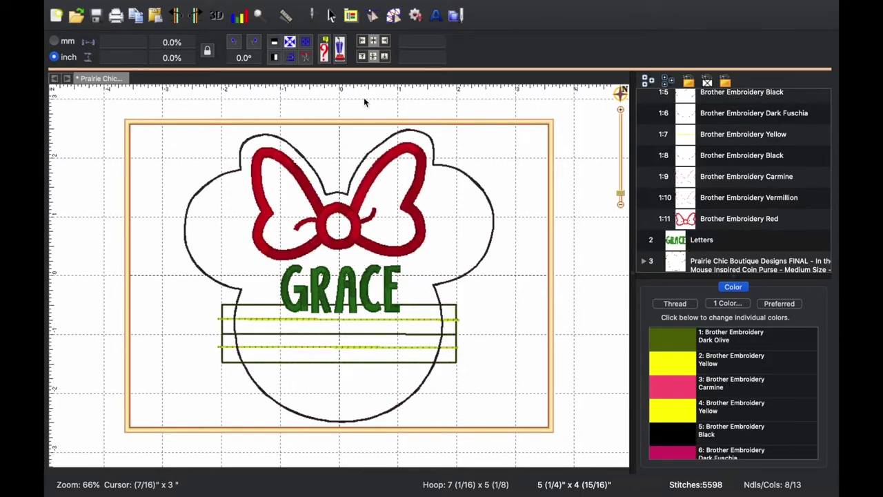
{"action": "left_click", "coordinate": [312, 15]}
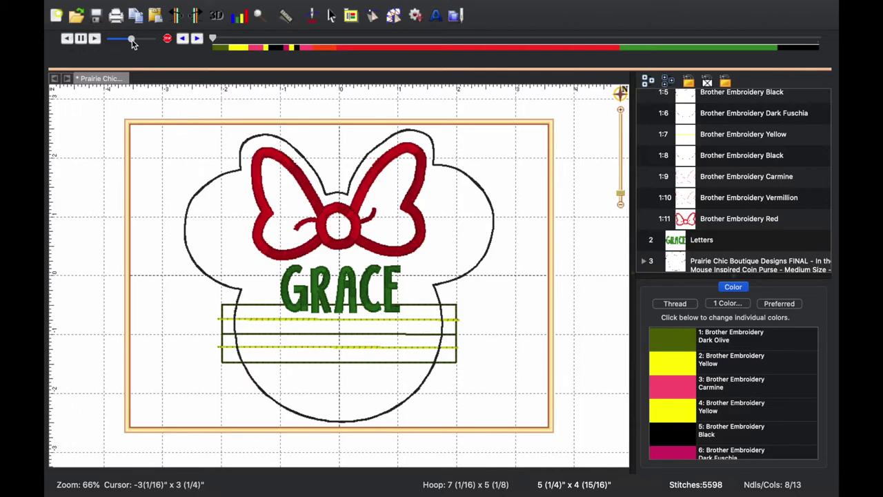
- Speed up the simulator and play it through the placement lines, mouse outline and red bow
{"action": "left_click_drag", "start_coordinate": [132, 41], "coordinate": [139, 43]}
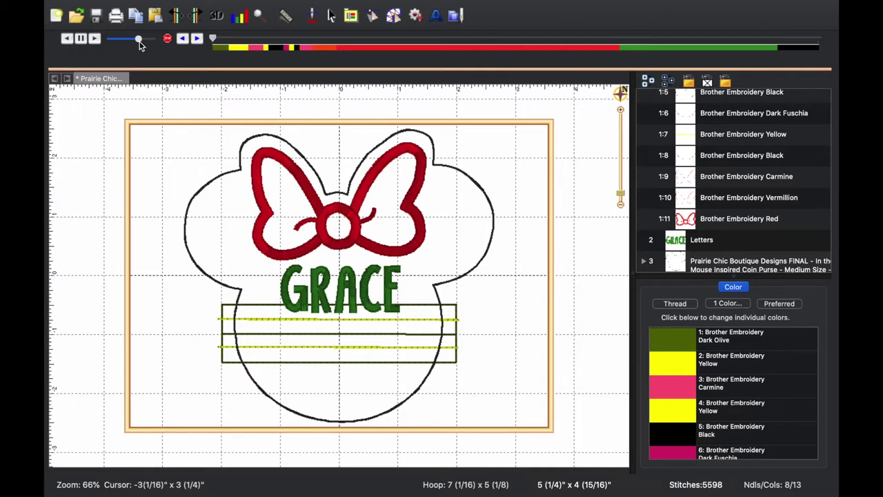
{"action": "left_click", "coordinate": [95, 40]}
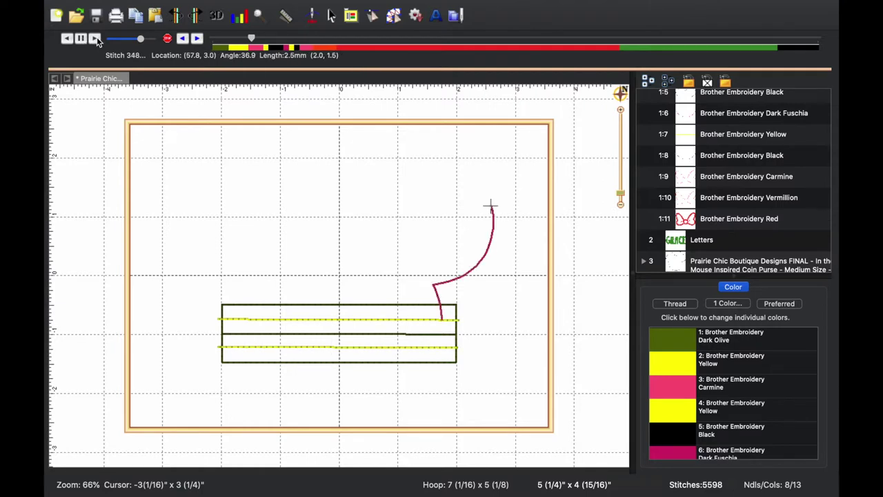
{"action": "left_click", "coordinate": [95, 39]}
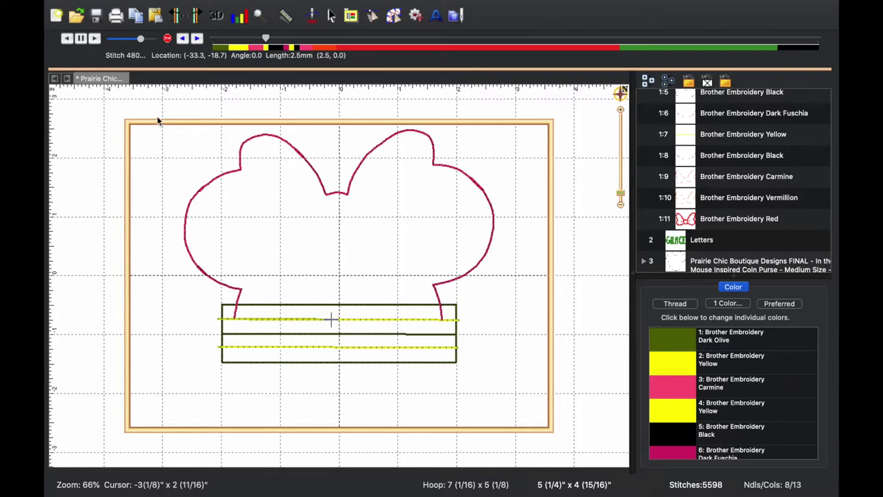
{"action": "left_click", "coordinate": [97, 42]}
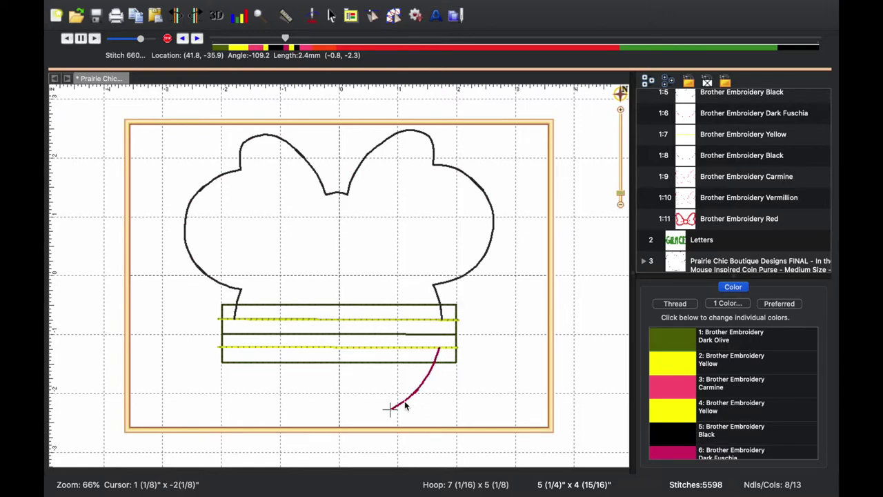
{"action": "left_click", "coordinate": [94, 39]}
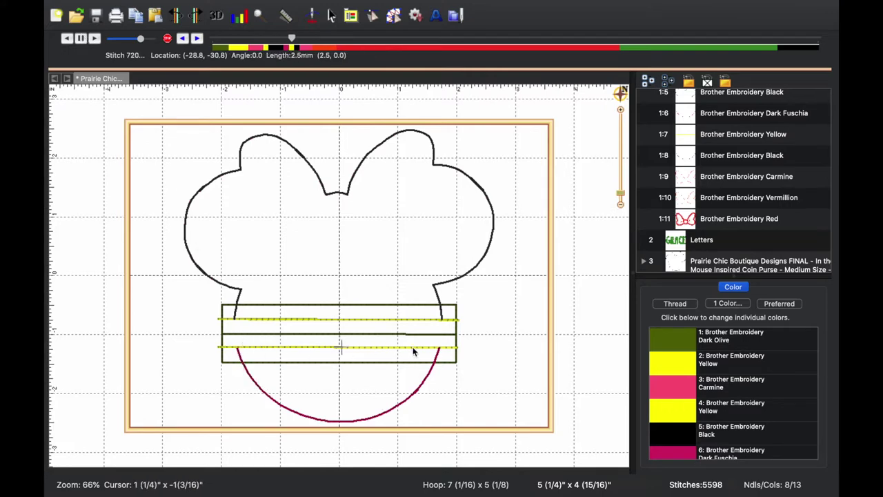
{"action": "left_click", "coordinate": [94, 37]}
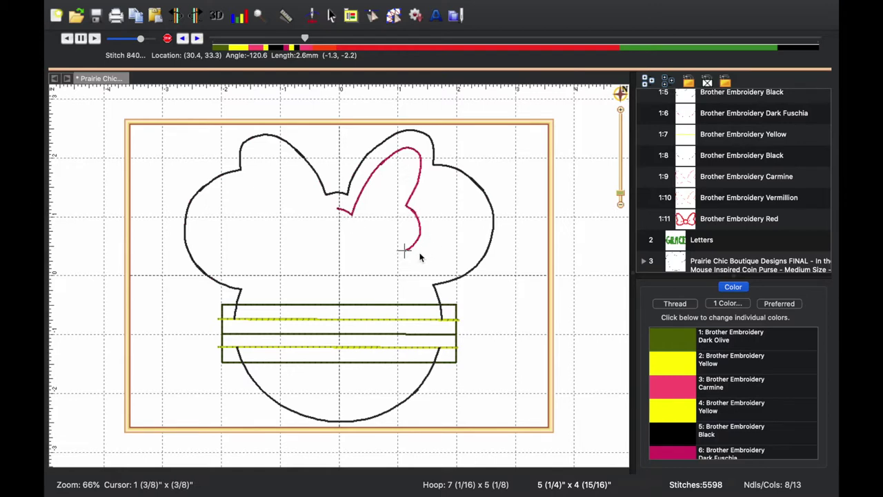
{"action": "left_click", "coordinate": [94, 39]}
{"action": "left_click", "coordinate": [82, 39]}
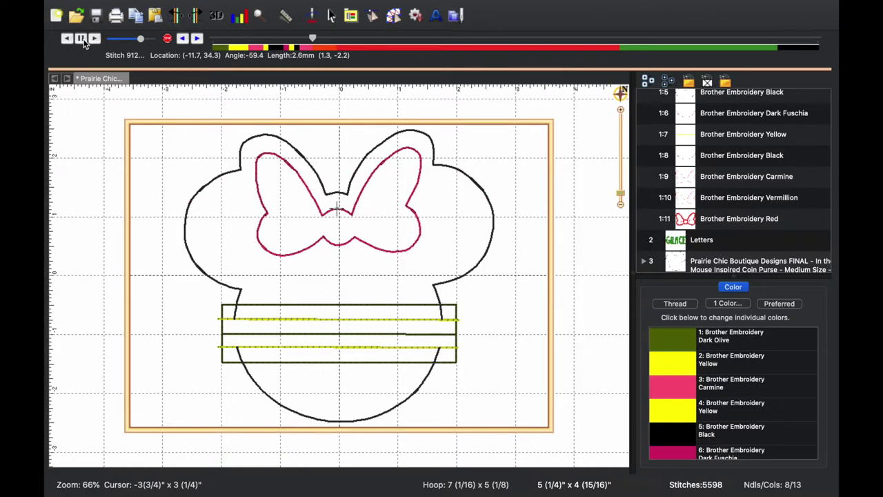
- Resume the simulation at a slower speed until GRACE and the final black outline finish sewing
{"action": "left_click", "coordinate": [81, 39]}
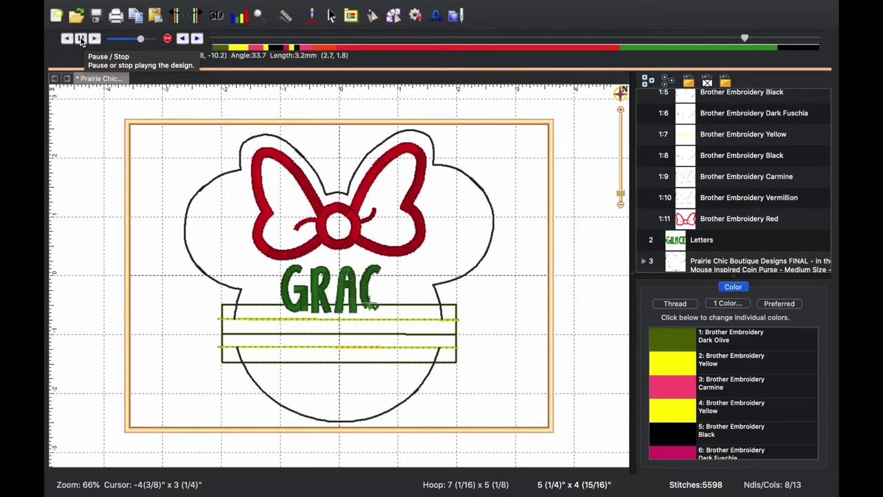
{"action": "left_click", "coordinate": [81, 38]}
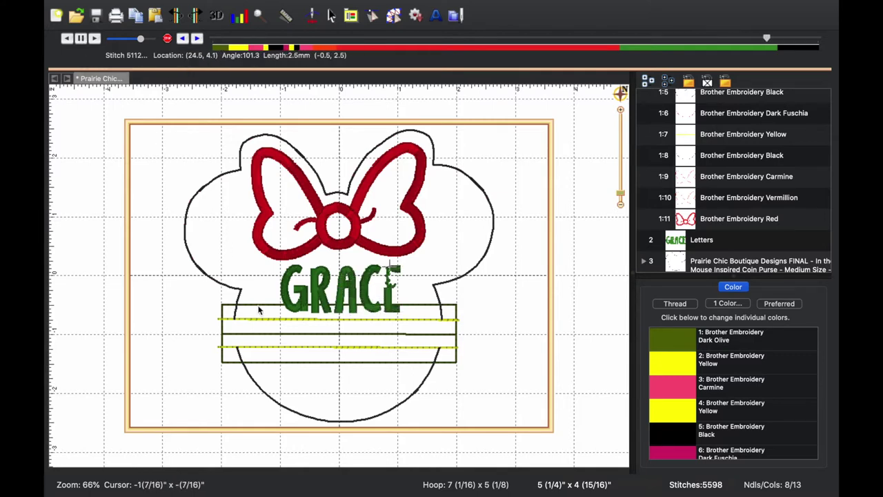
{"action": "left_click", "coordinate": [80, 39]}
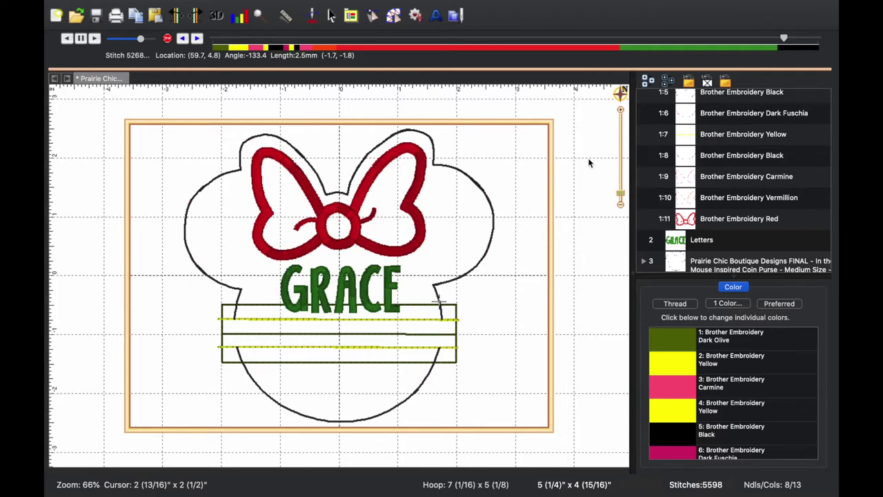
{"action": "scroll", "coordinate": [692, 270], "scroll_direction": "right", "scroll_amount": 2}
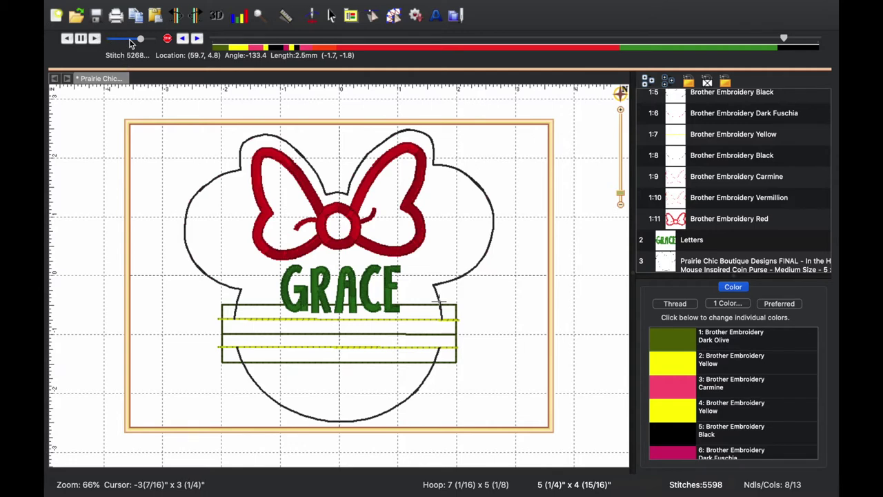
{"action": "mouse_move", "coordinate": [140, 40]}
{"action": "left_mouse_down"}
{"action": "mouse_move", "coordinate": [103, 41]}
{"action": "mouse_move", "coordinate": [136, 43]}
{"action": "left_mouse_up"}
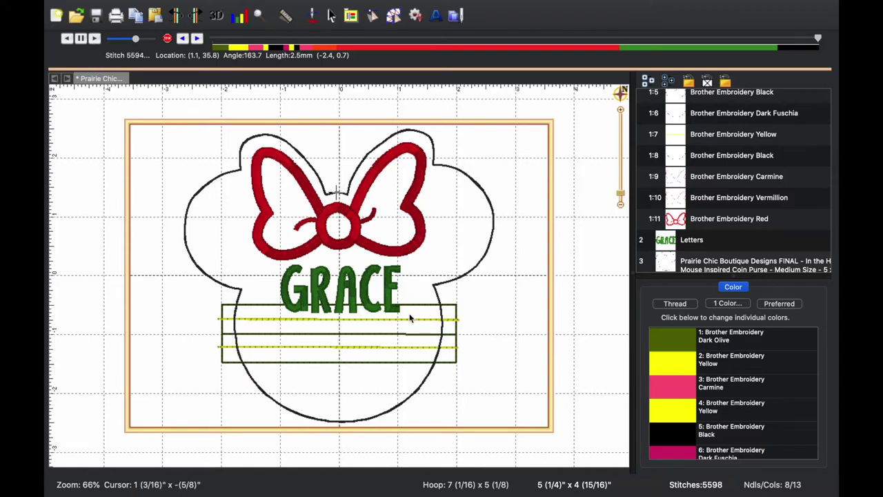
{"action": "left_click", "coordinate": [356, 289]}
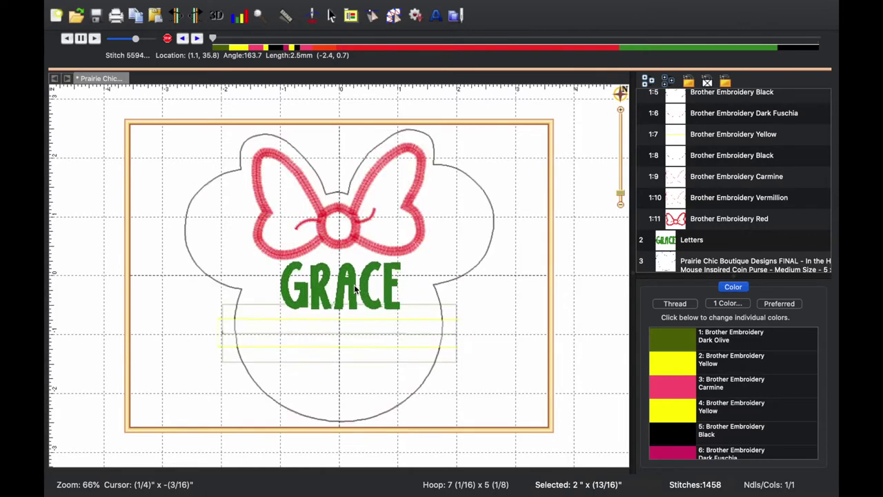
- Deselect GRACE and start File > Save Stitch File As to save a PES file
{"action": "left_click", "coordinate": [492, 295]}
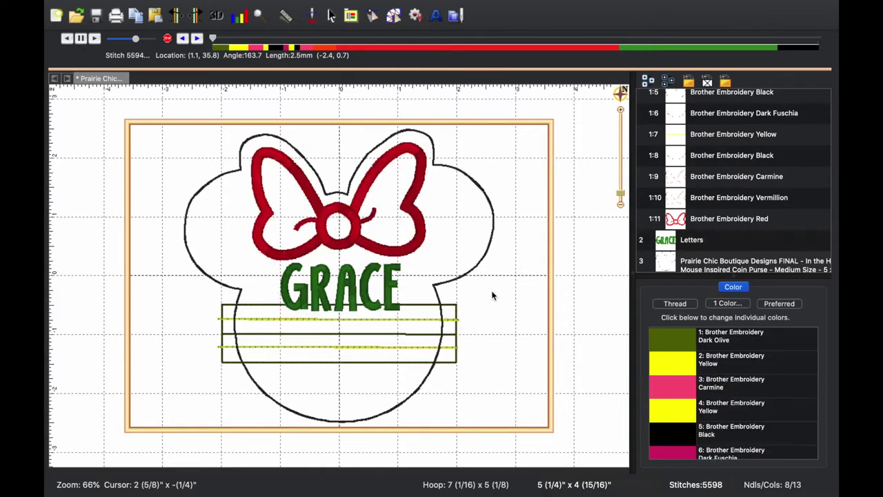
{"action": "left_click", "coordinate": [145, 7]}
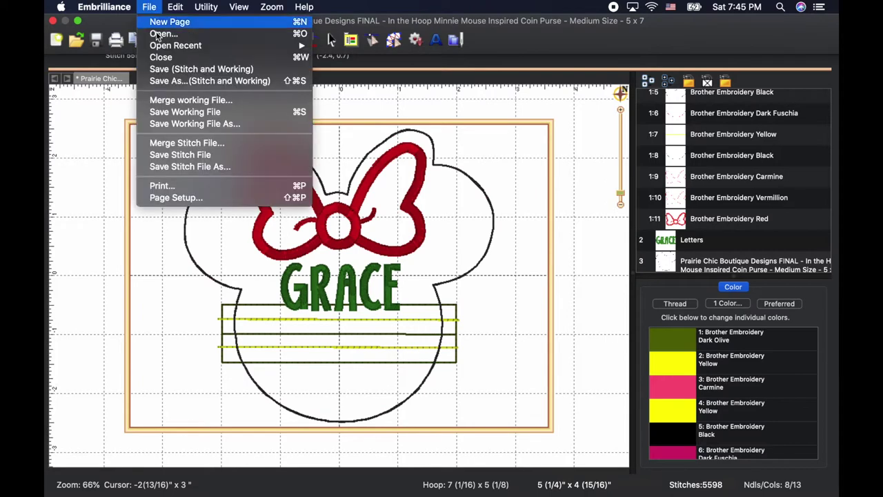
{"action": "left_click", "coordinate": [193, 167]}
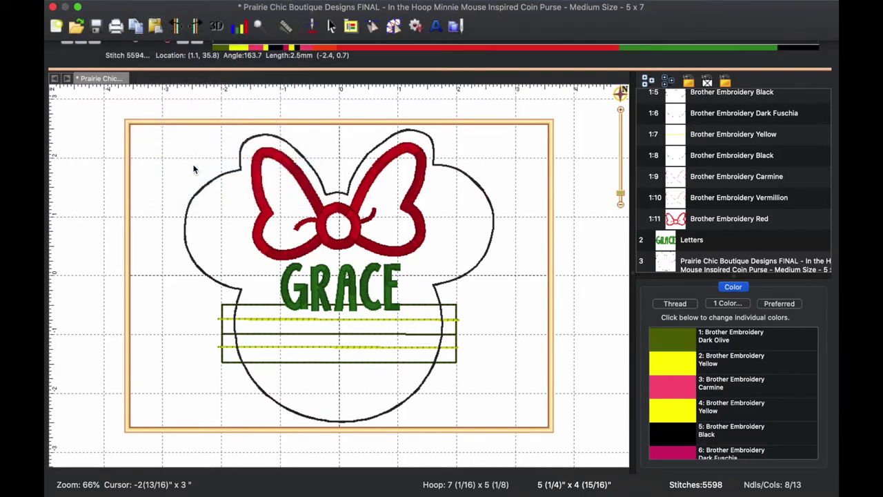